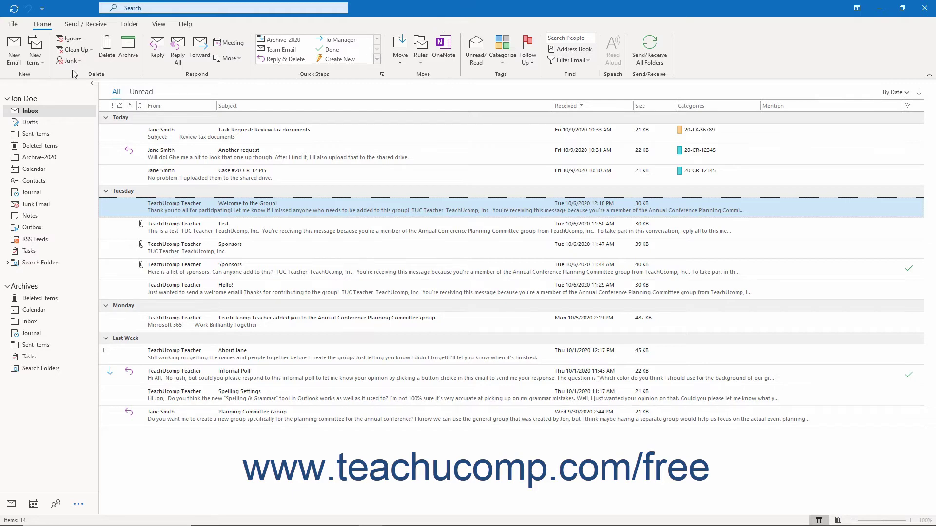
From a new email's Signature menu, open the Signatures and Stationery dialog
left_click(14, 53)
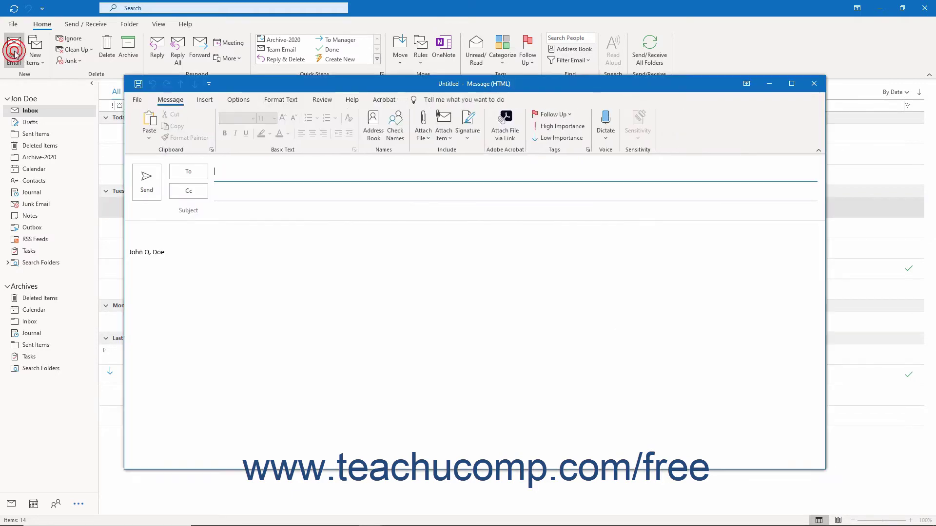
left_click(457, 129)
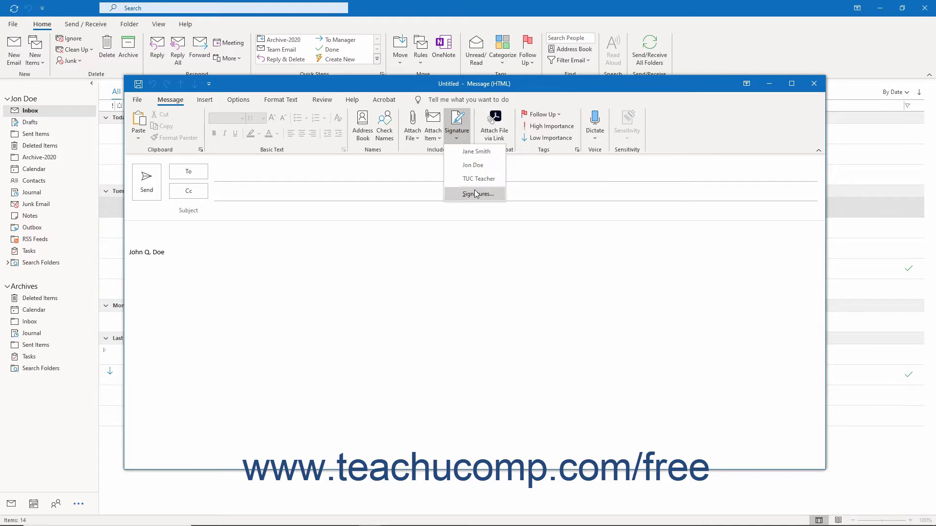
left_click(476, 194)
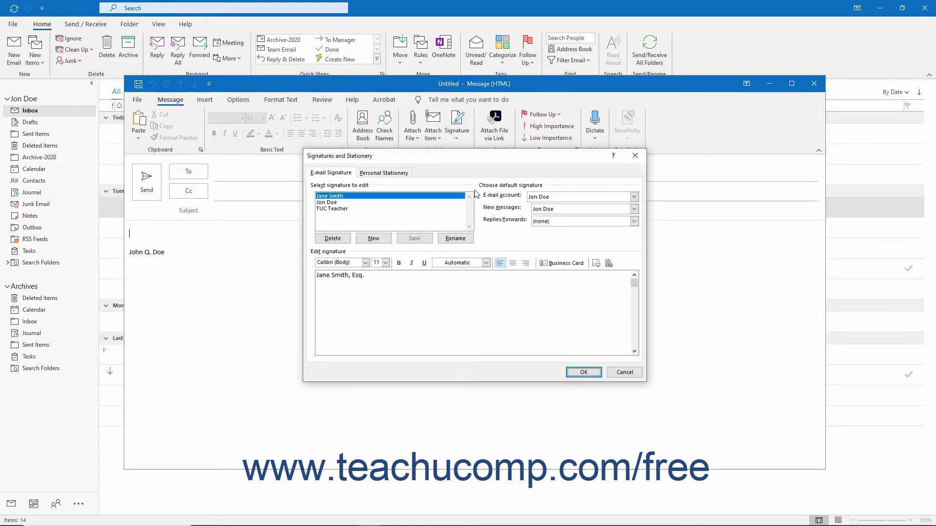
Cancel the new-signature naming prompt and select the account owner's existing signature for editing
left_click(382, 240)
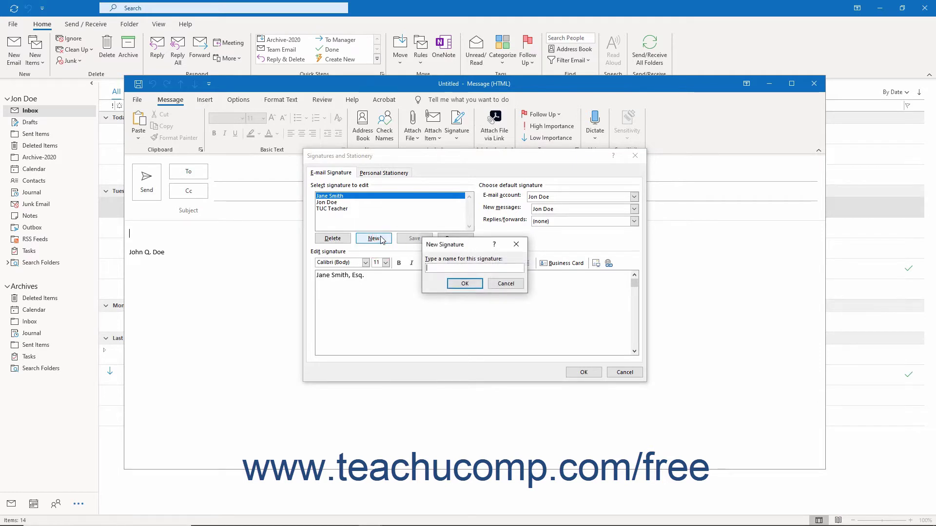
left_click(494, 283)
left_click(332, 203)
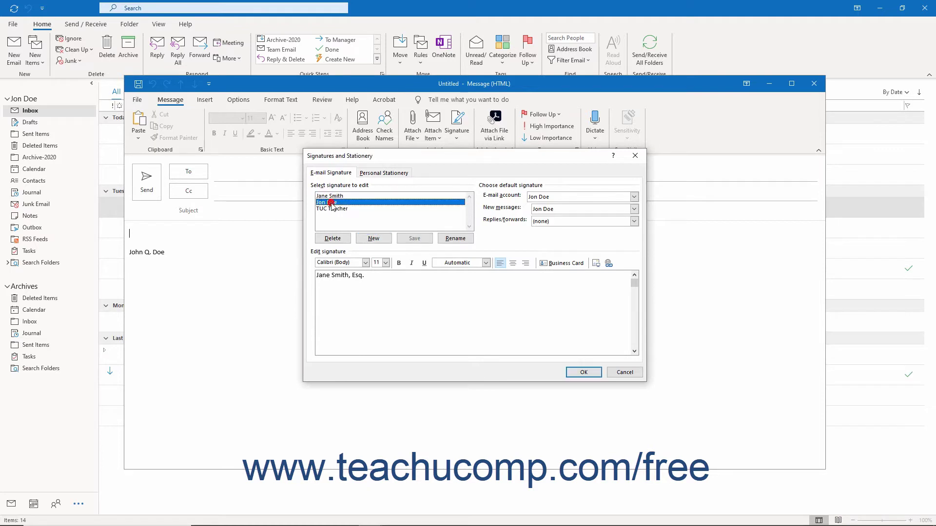
left_click(336, 249)
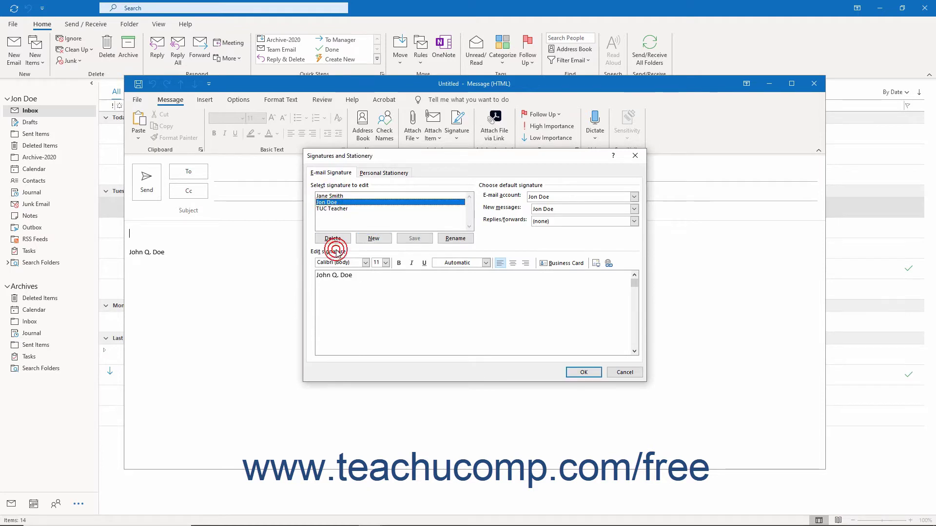
Paste the CONFIDENTIALITY NOTICE disclaimer into the signature text
left_click(369, 280)
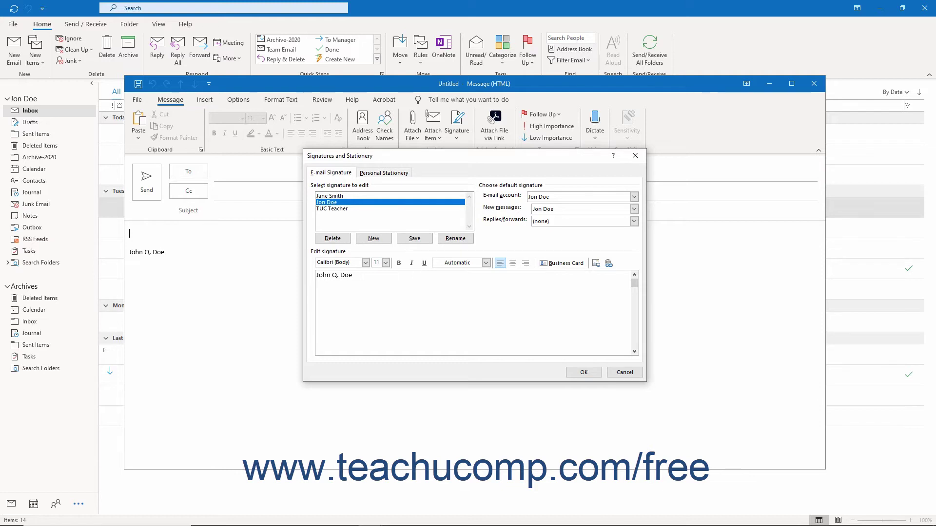
type("This message (including any attachments) may contain confidential, proprietary, privileged and/or private information. The information is intended to be for the use of the individual or entity designated above. If you are not the intended recipient of this message, please notify the sender immediately, and delete the message and any attachments. Any disclosure, reproduction, distribution or other use of this message or any attachments by an individual or entity other than the intended recipient is prohibited.")
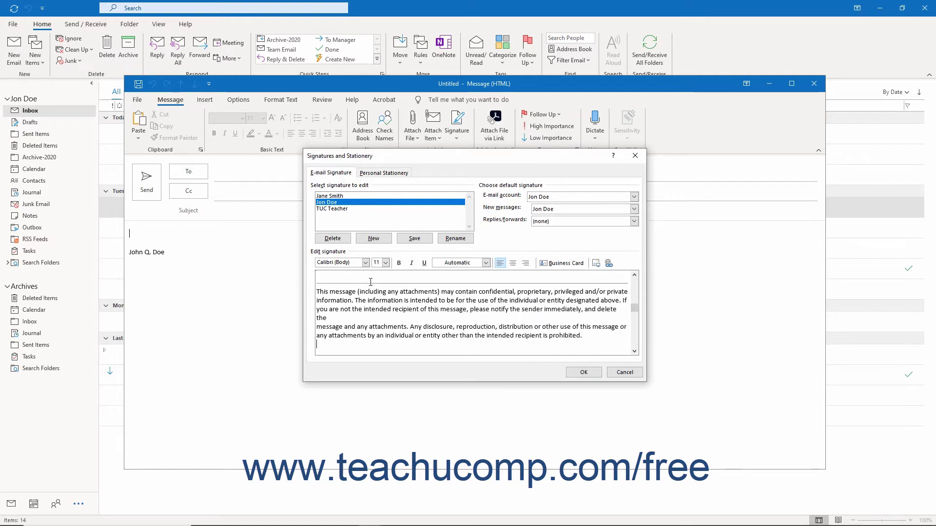
left_click(633, 276)
left_click(633, 275)
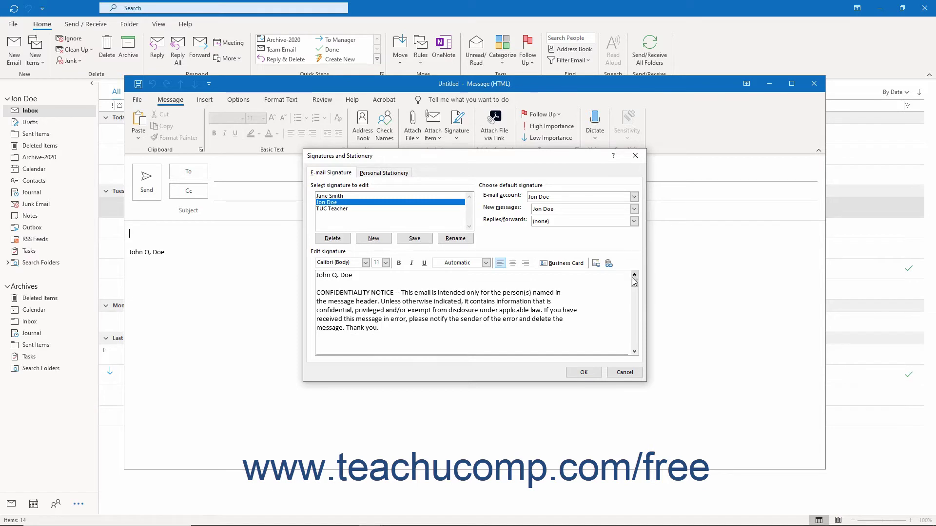
Insert a blank line between the name and the CONFIDENTIALITY NOTICE paragraph
left_click(484, 284)
key("Return")
key("Return")
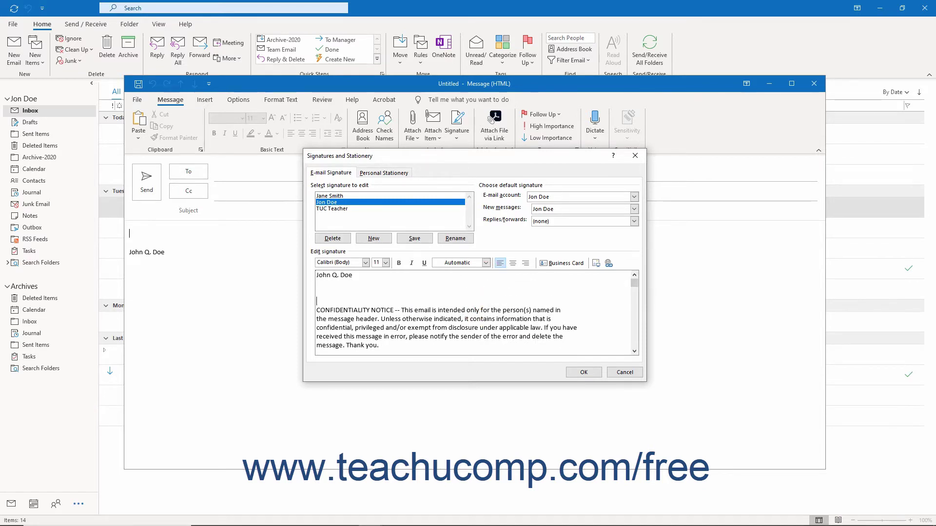
left_click(634, 351)
left_click(634, 351)
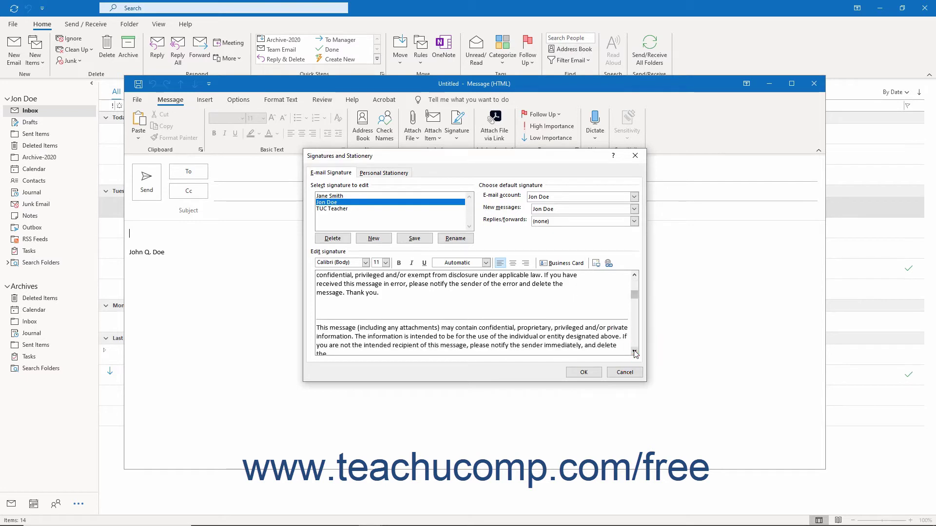
left_click(634, 276)
left_click(634, 275)
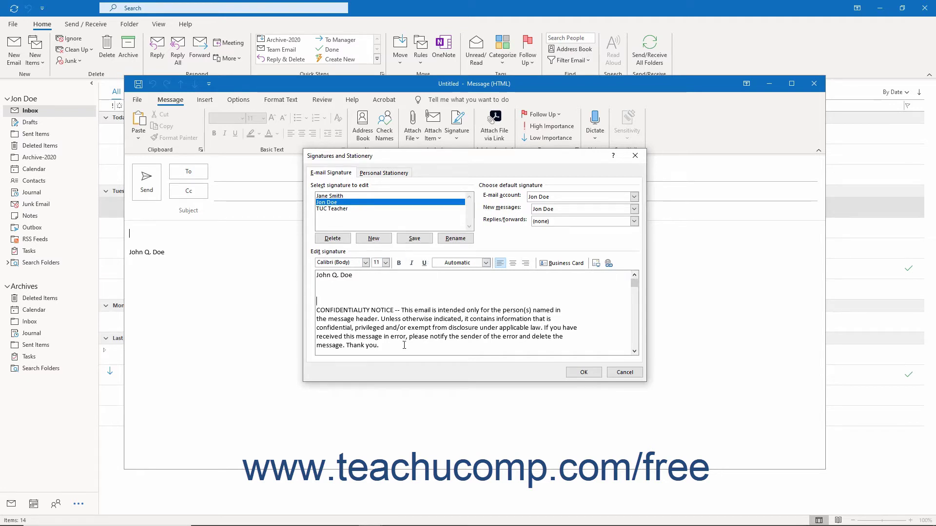
Italicize the CONFIDENTIALITY NOTICE paragraph, save the signature and close the dialog with OK
left_click_drag(404, 345, 300, 310)
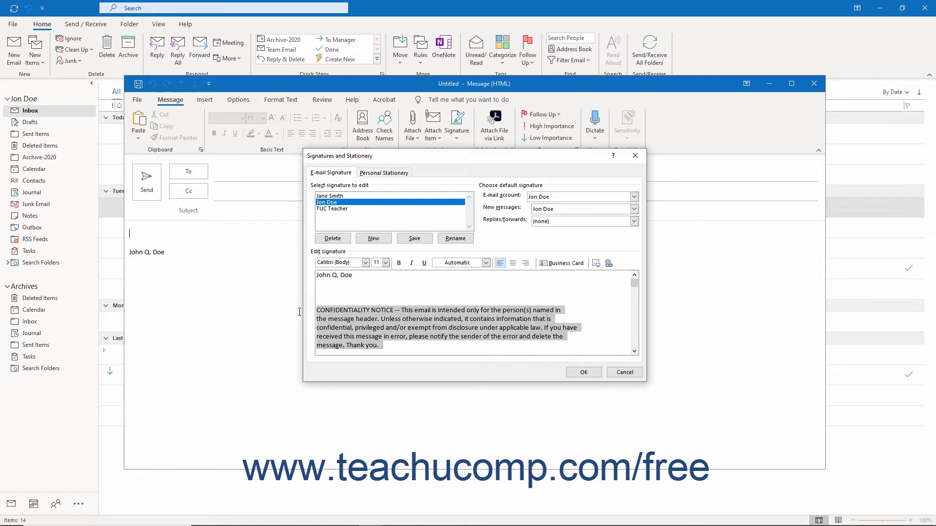
left_click(410, 264)
left_click(407, 276)
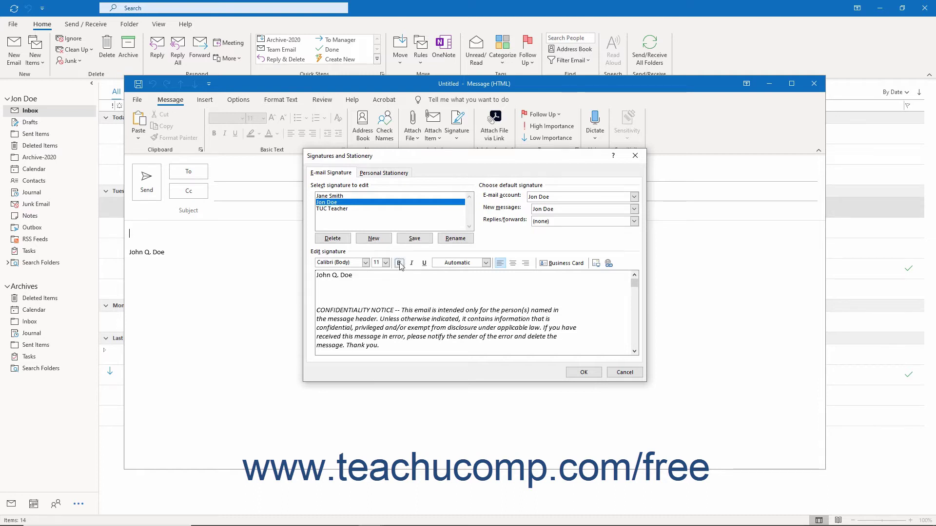
left_click(414, 241)
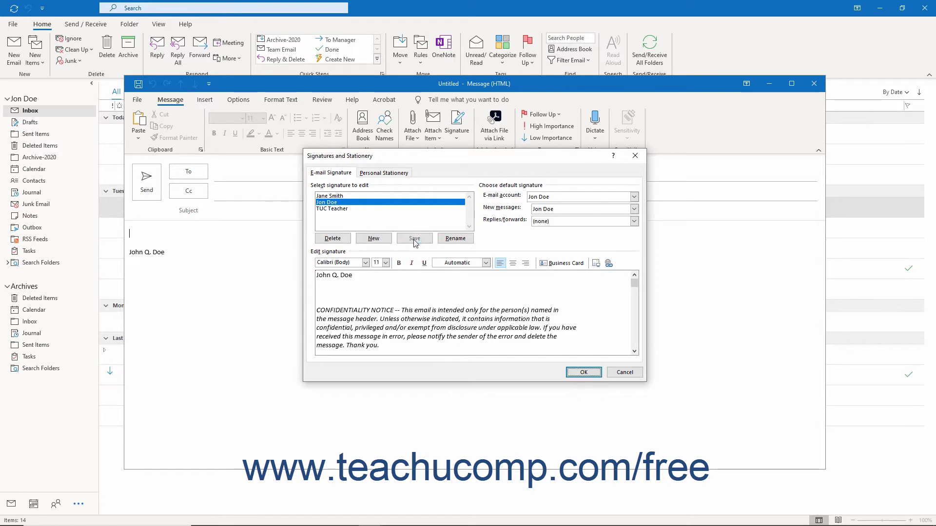
left_click(587, 372)
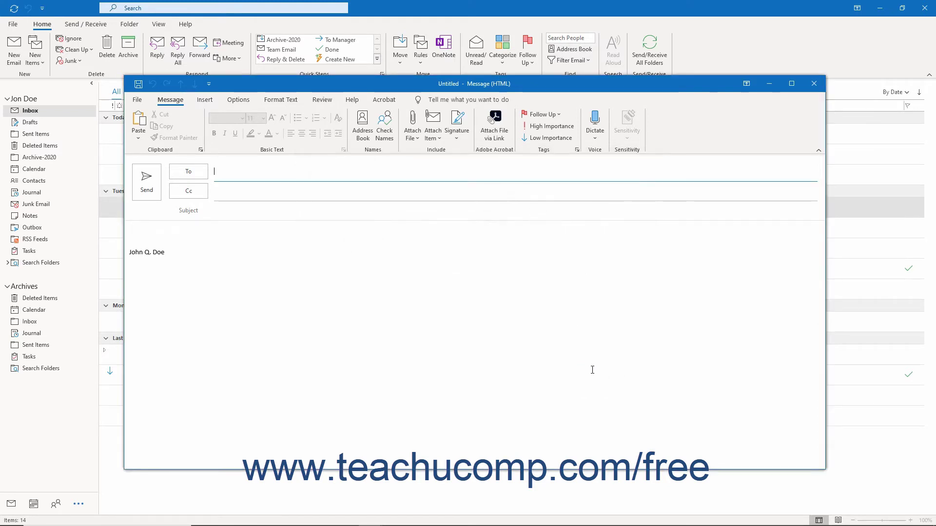
Delete the old signature line, insert the updated signature to preview it, then undo the insertion
left_click_drag(128, 252, 165, 252)
key("Delete")
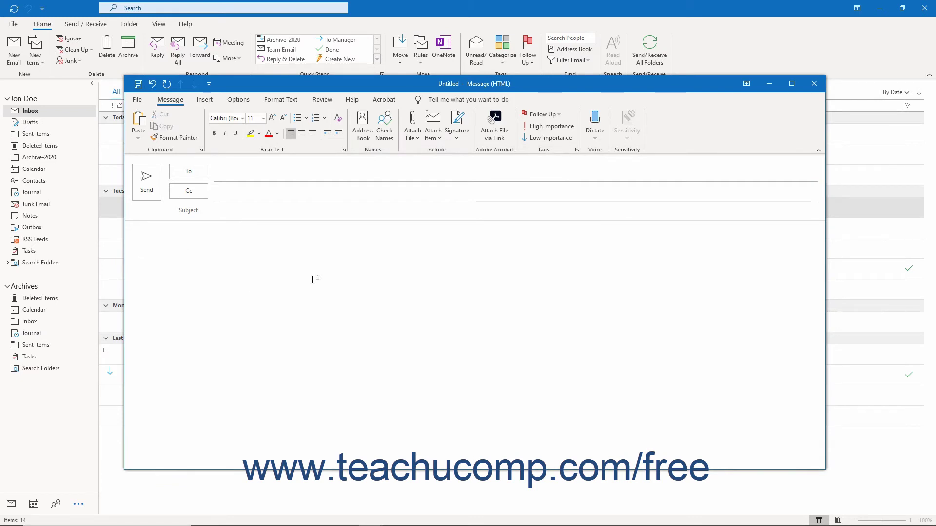
left_click(465, 134)
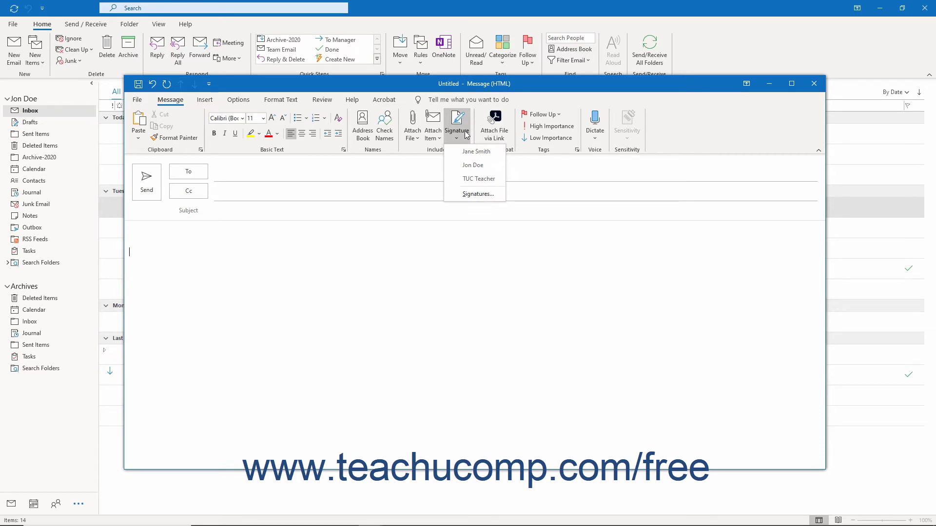
left_click(470, 166)
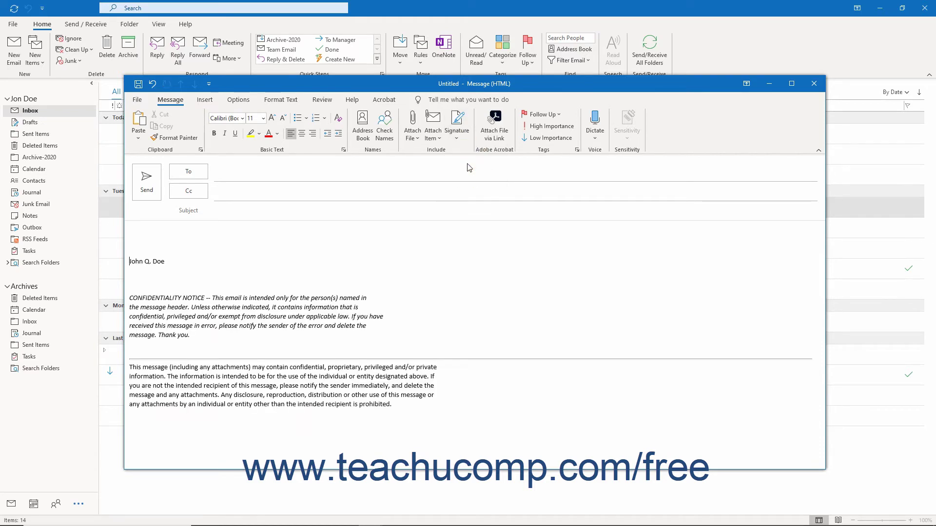
left_click(152, 84)
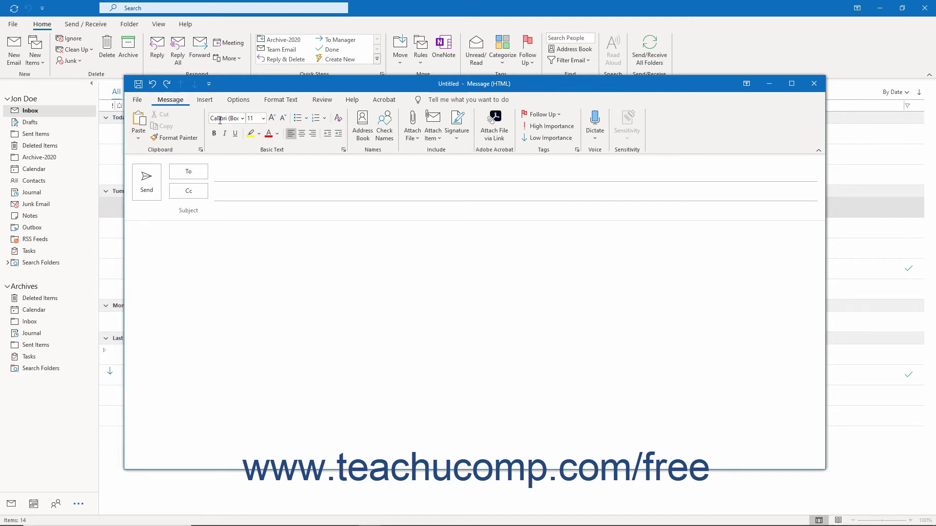
Reopen Signatures and Stationery, keeping the same e-mail account selected
left_click(452, 131)
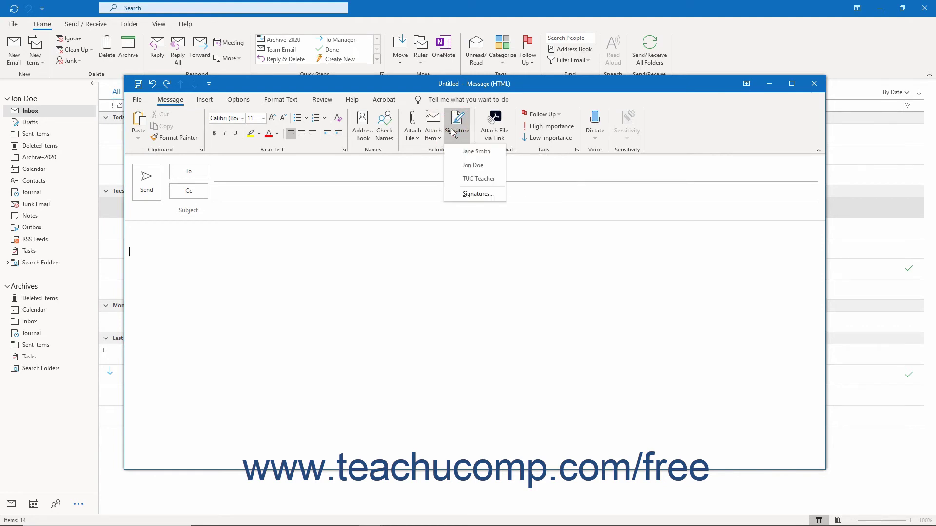
left_click(469, 195)
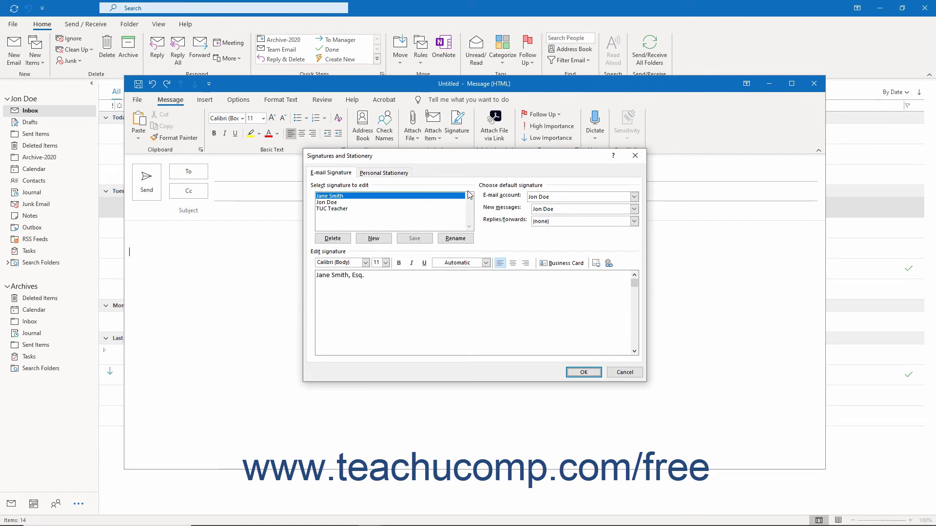
left_click(504, 184)
left_click(581, 196)
left_click(575, 205)
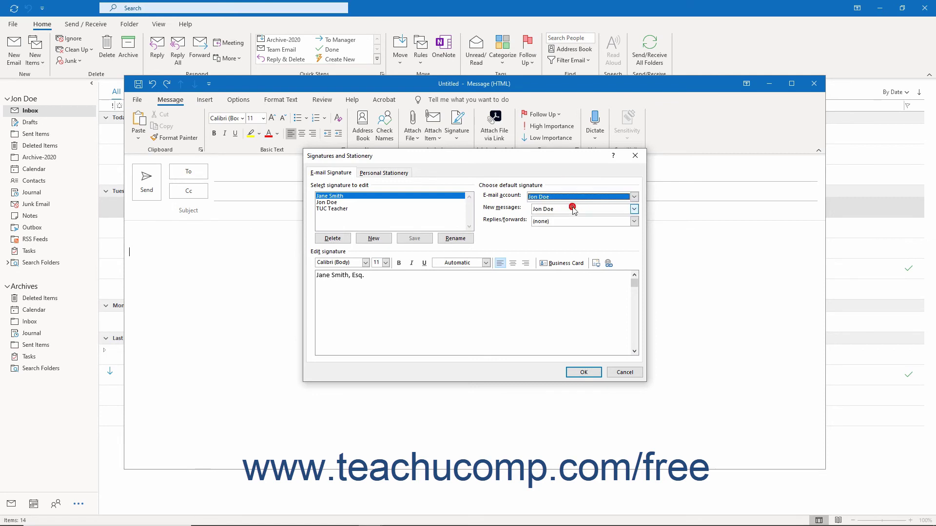
Set the owner's signature as default for new messages and replies/forwards, then confirm with OK
left_click(634, 209)
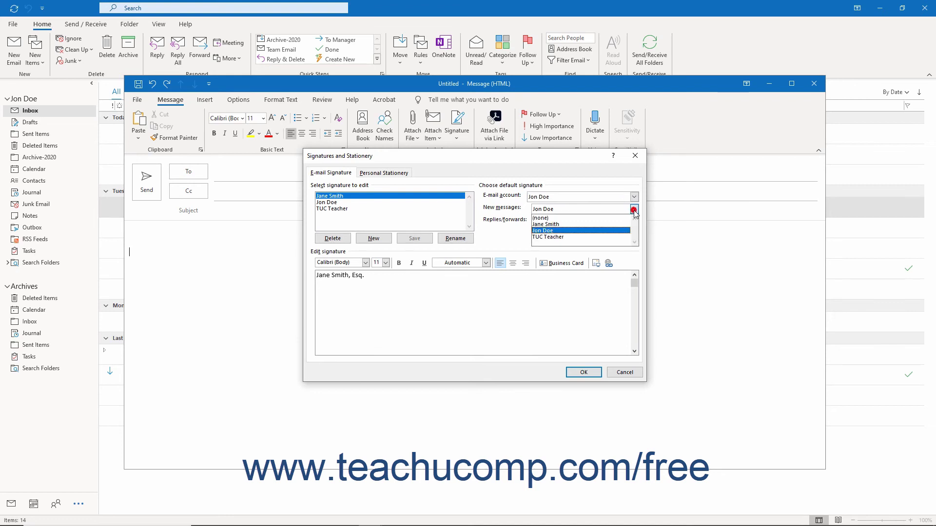
left_click(601, 228)
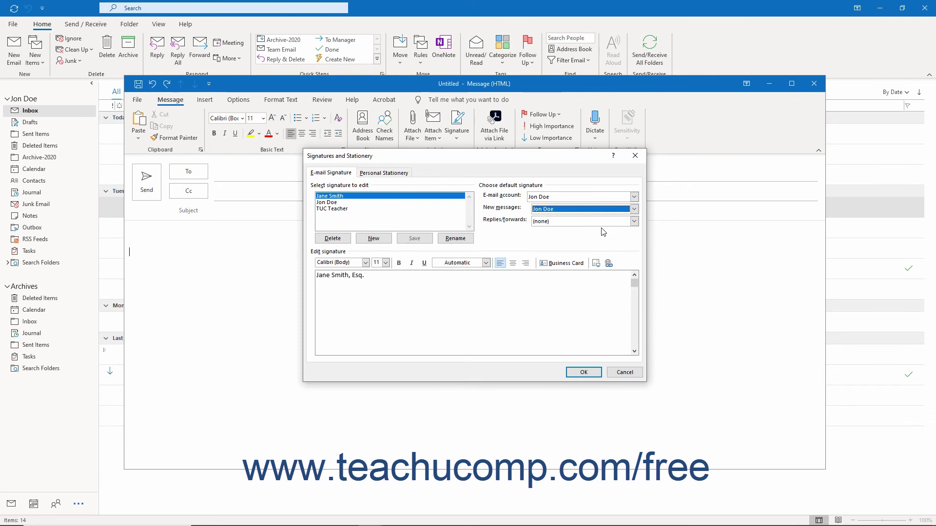
left_click(634, 222)
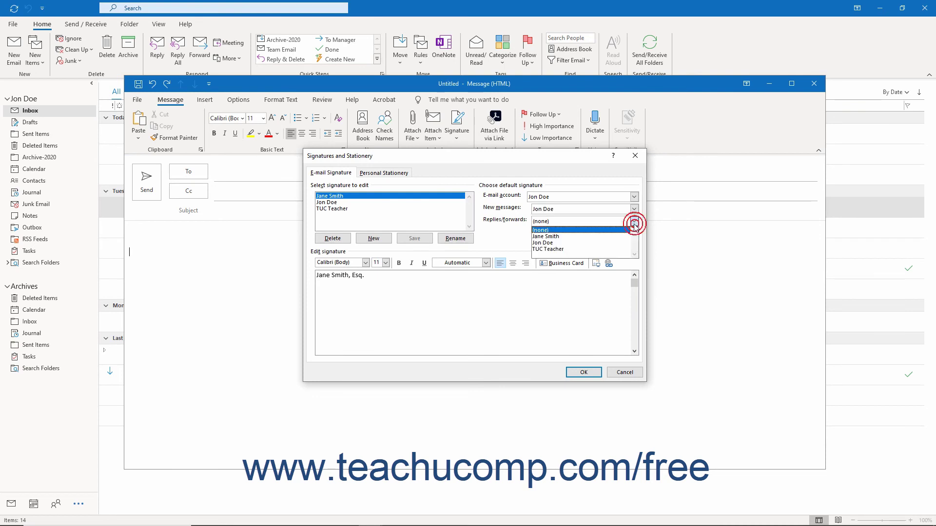
left_click(602, 242)
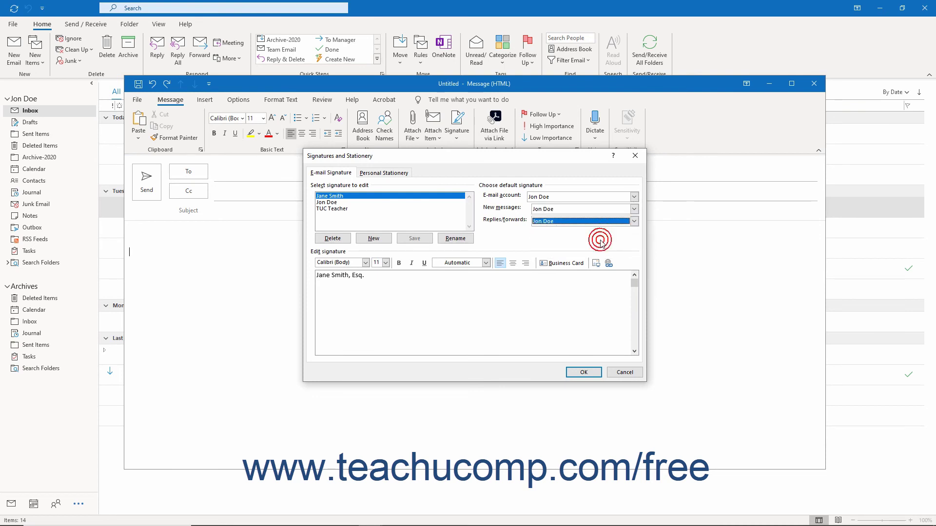
left_click(572, 374)
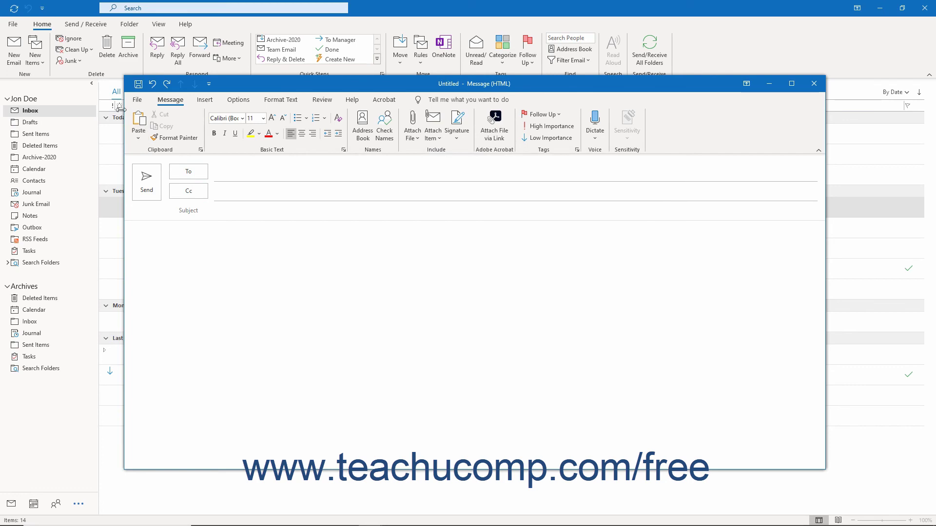
Close the blank message without saving and start a new email to verify the signature
left_click(813, 84)
left_click(473, 295)
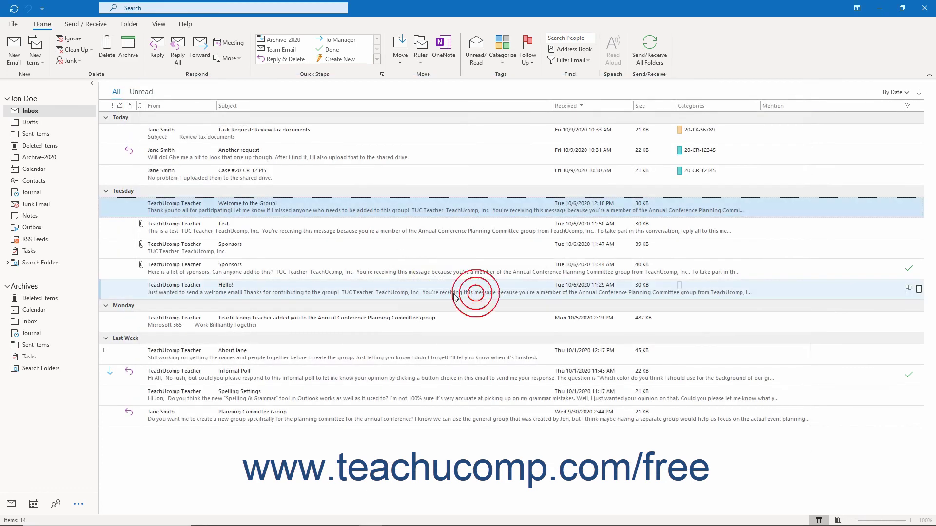
left_click(10, 55)
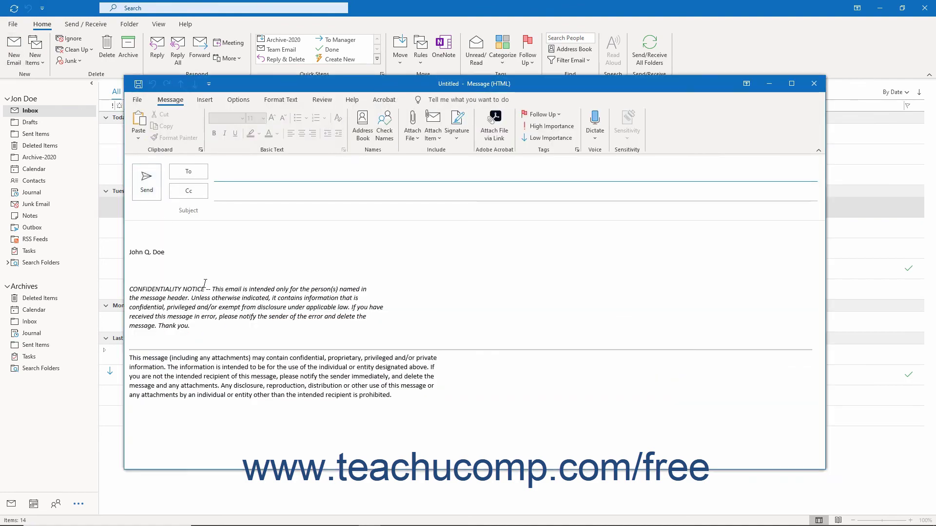